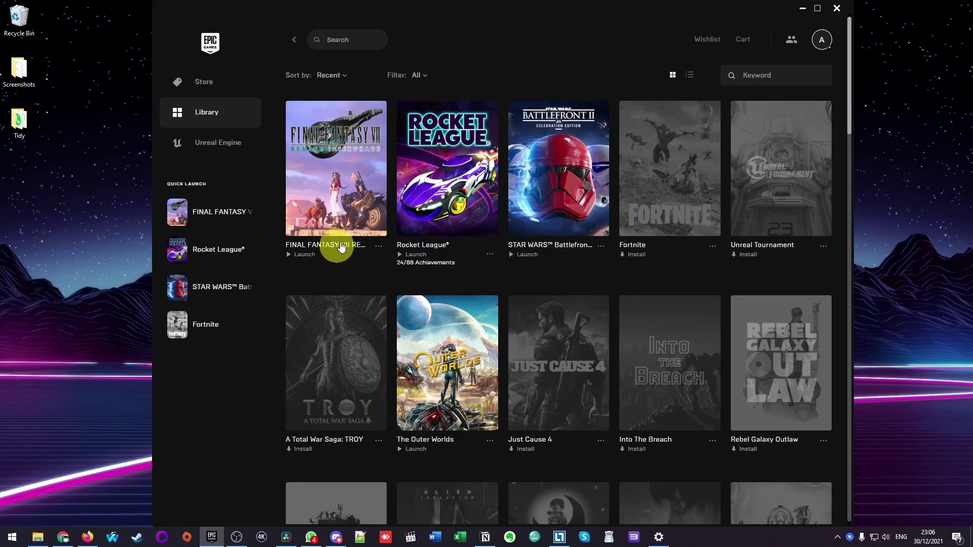
# Step: Dismiss Final Fantasy VII's game options, then open launcher Settings from the account menu
pyautogui.click(378, 246)
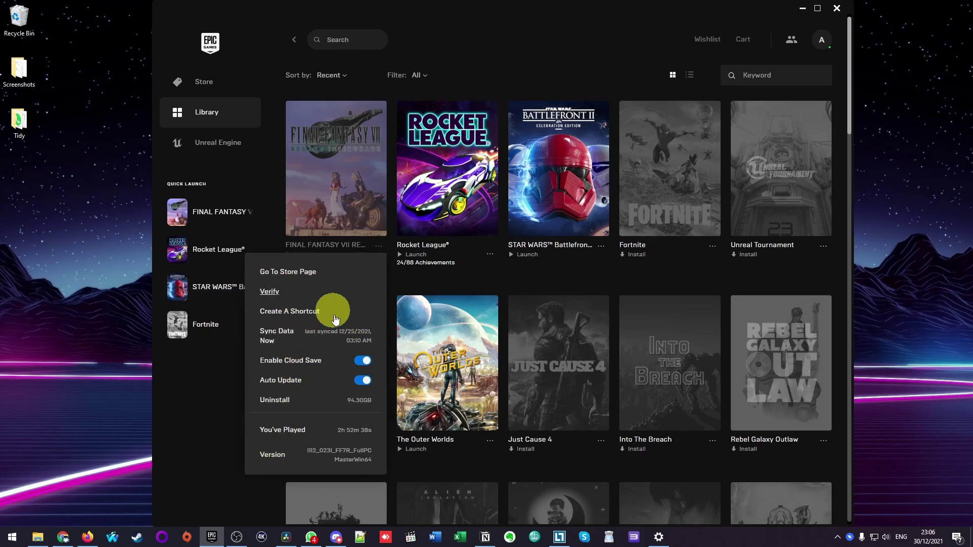
pyautogui.click(404, 274)
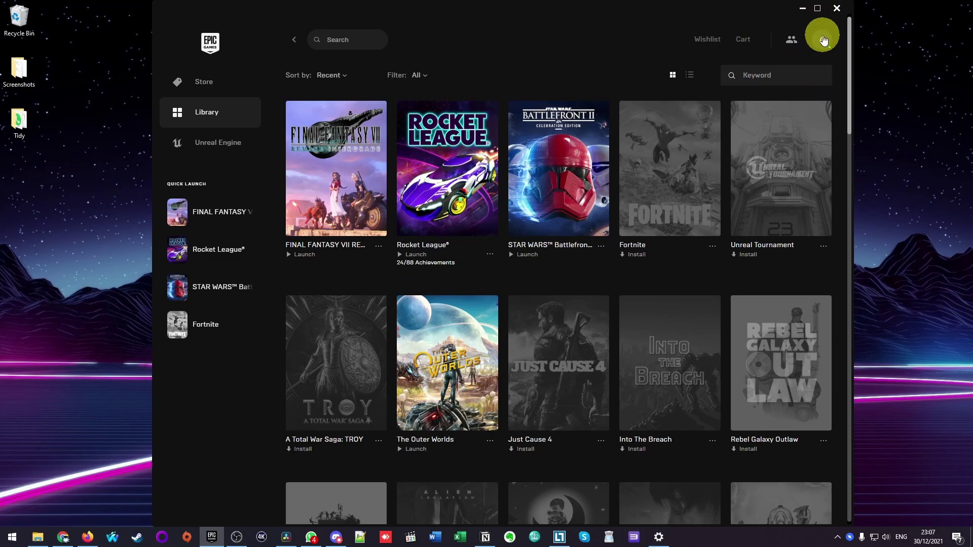
pyautogui.click(820, 44)
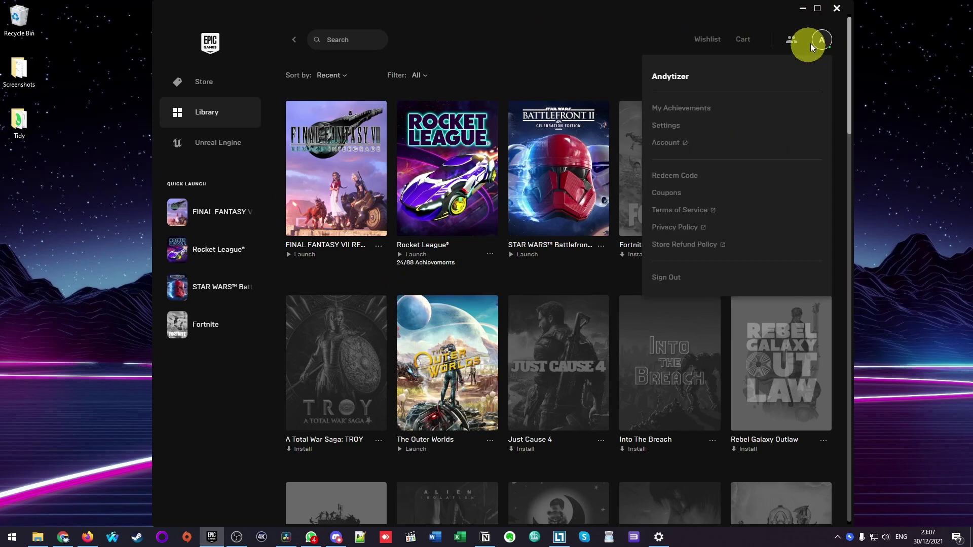
pyautogui.click(662, 130)
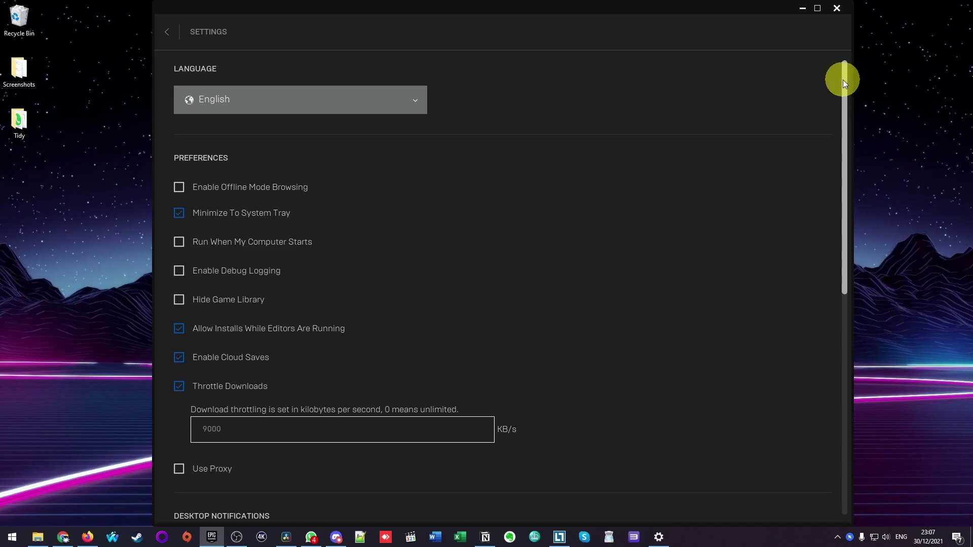
pyautogui.moveTo(844, 80); pyautogui.dragTo(846, 319)
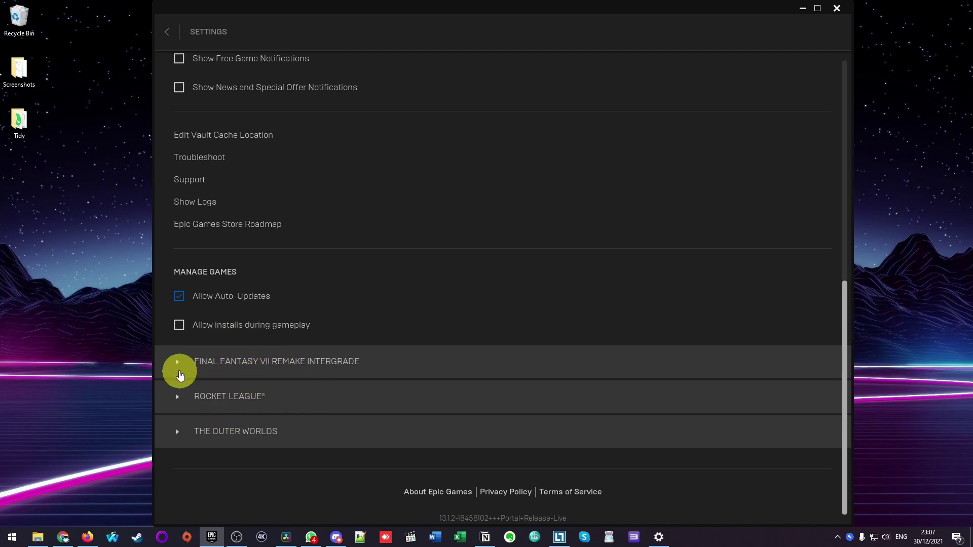
# Step: Turn on Additional Command Line Arguments for FINAL FANTASY VII REMAKE INTERGRADE with -dx11
pyautogui.click(200, 363)
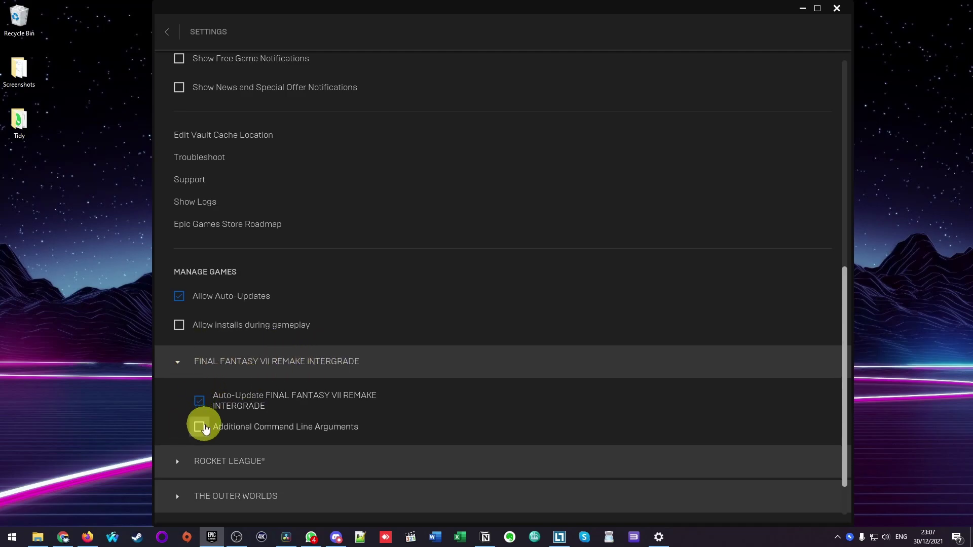
pyautogui.click(201, 434)
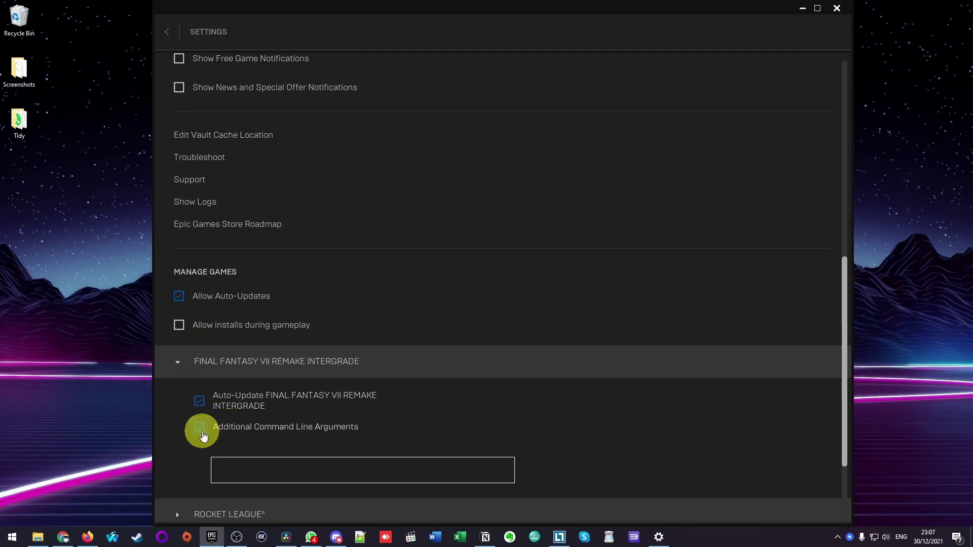
pyautogui.scroll(-1, 266, 456)
pyautogui.scroll(-2, 224, 435)
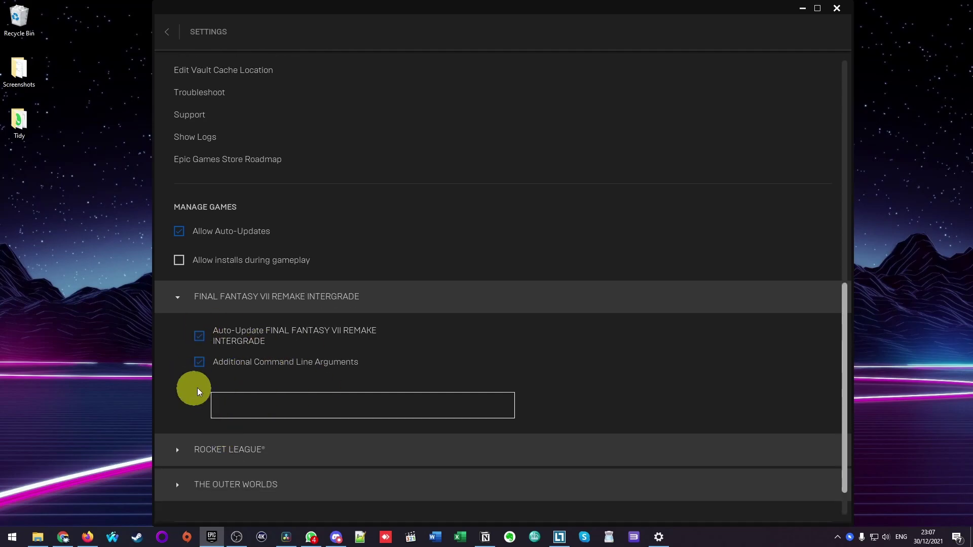
pyautogui.click(245, 407)
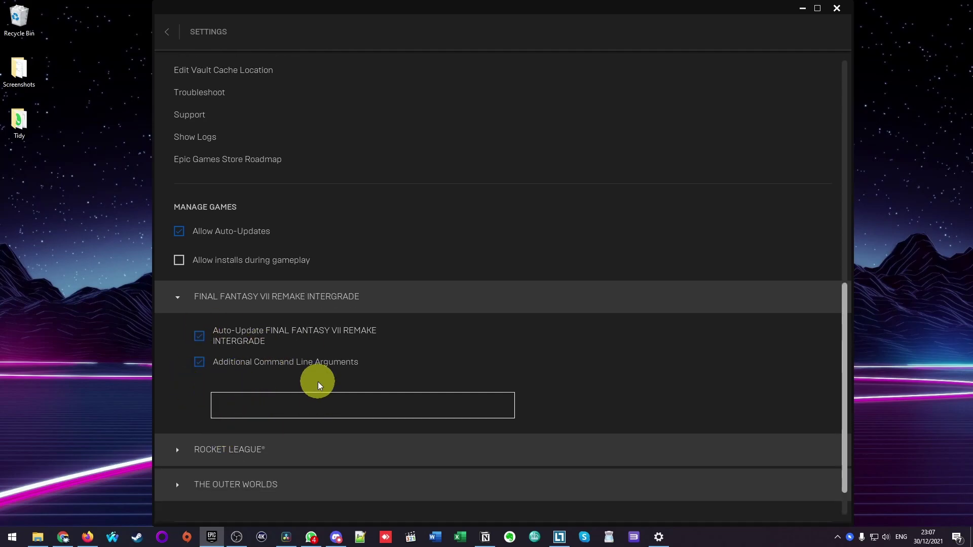
pyautogui.write('-d')
pyautogui.write('x11')
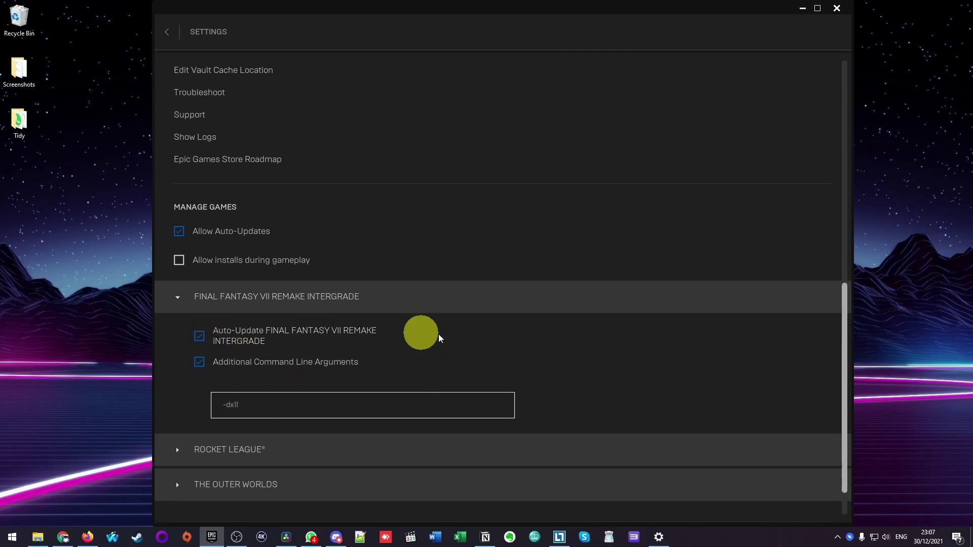
pyautogui.scroll(1, 628, 352)
pyautogui.scroll(2, 570, 330)
pyautogui.scroll(2, 510, 274)
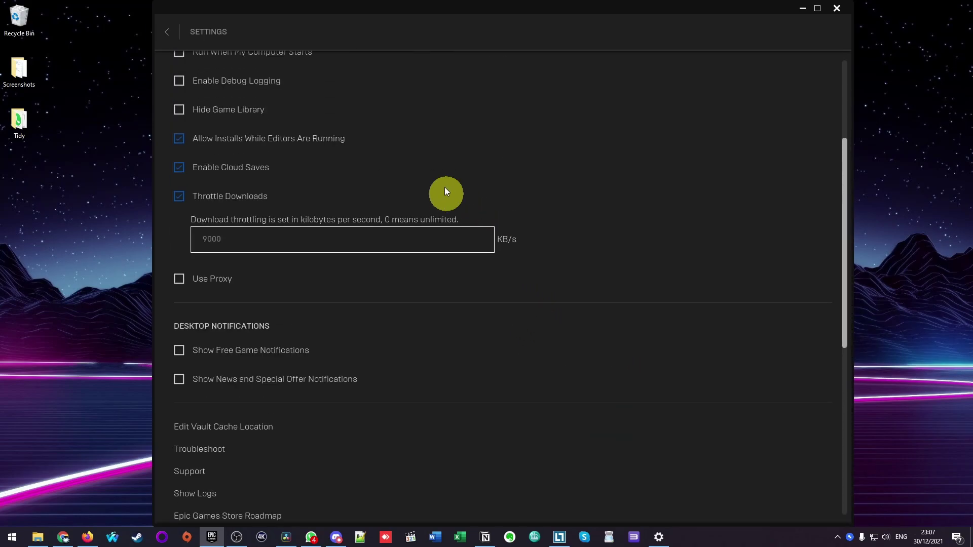
# Step: Exit Settings with the back arrow to return to the Library
pyautogui.click(167, 31)
pyautogui.click(613, 69)
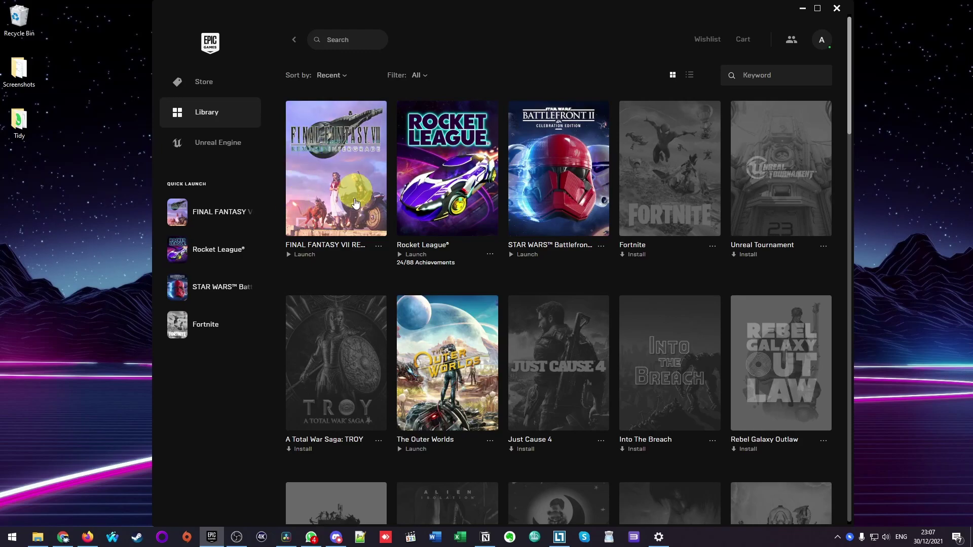